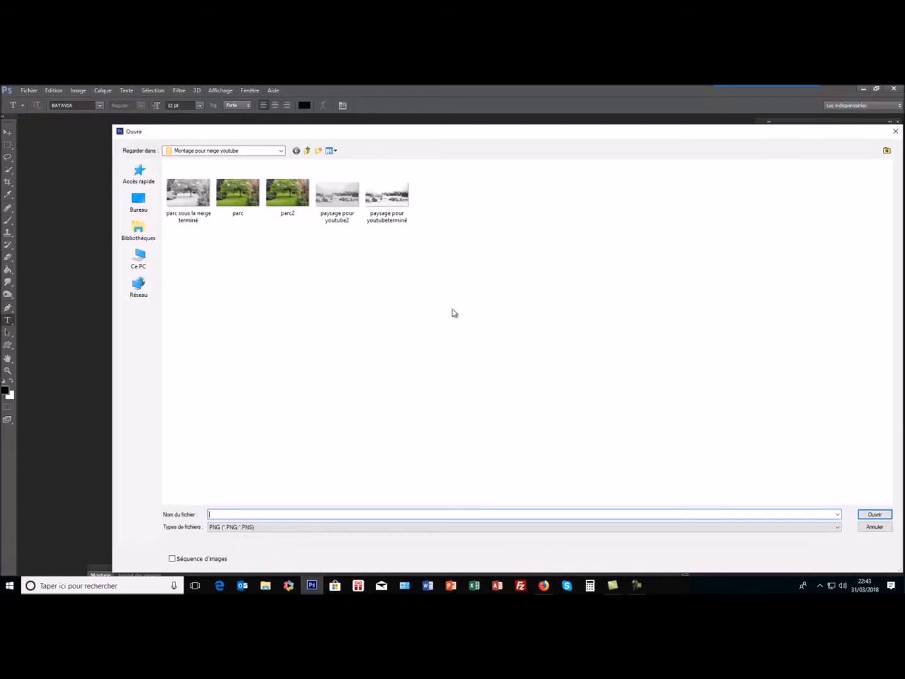
# Open the image "paysage pour youtube2" in its own floating window to view it, and close it.
pyautogui.click(336, 198)
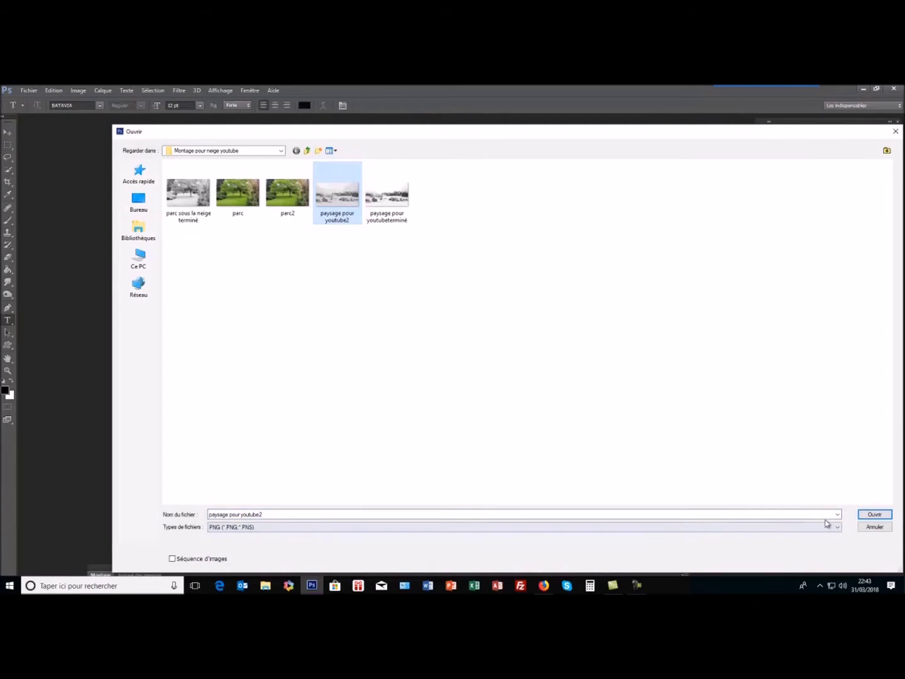
pyautogui.click(874, 514)
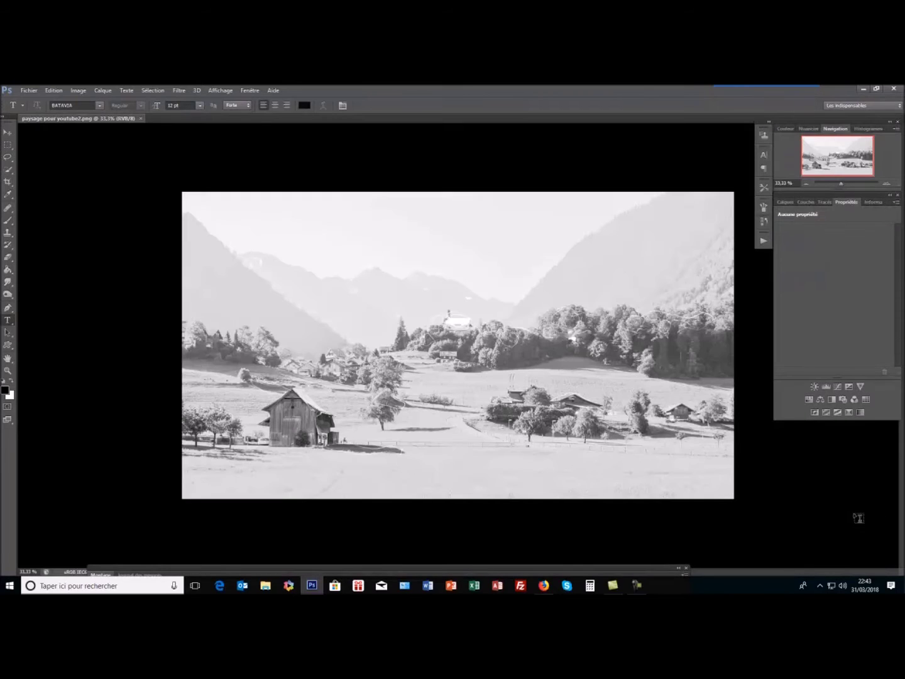
pyautogui.moveTo(61, 119); pyautogui.dragTo(98, 133)
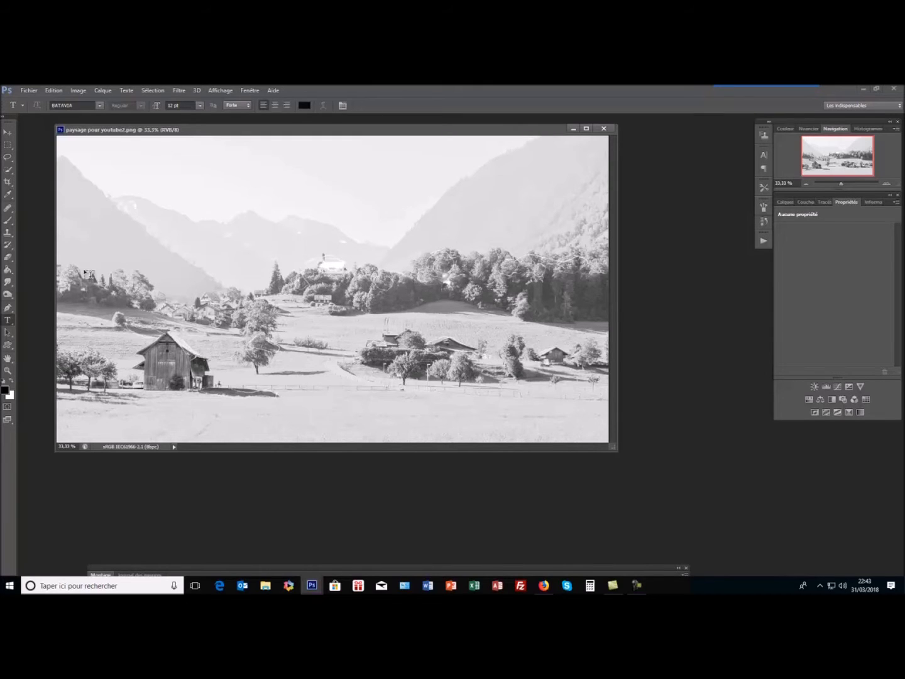
pyautogui.click(603, 129)
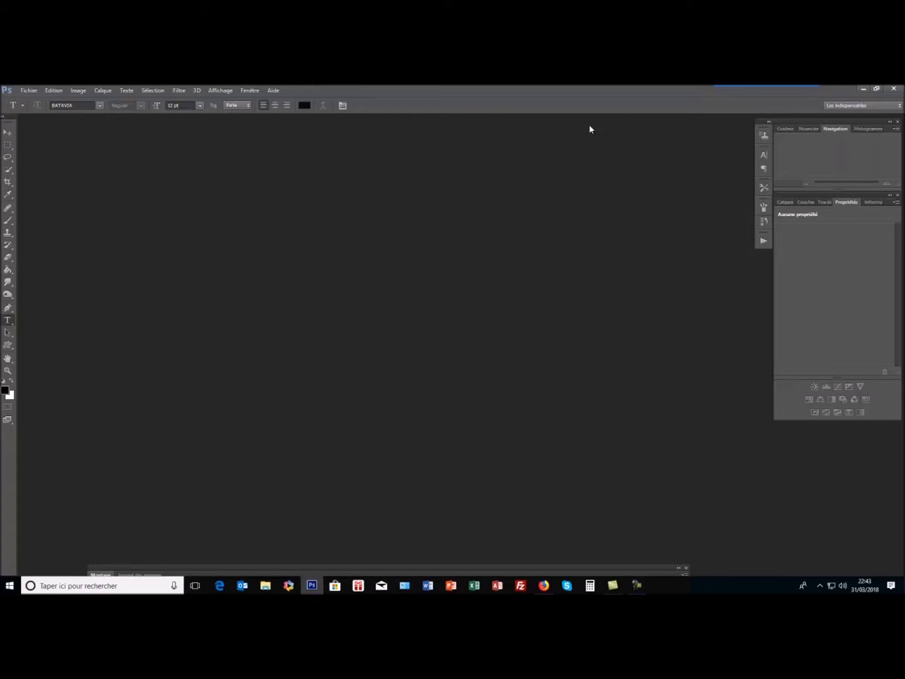
# List files of all formats in "Montage pour neige youtube" and open "paysage montagneux.jpg" in its own floating window.
pyautogui.click(28, 91)
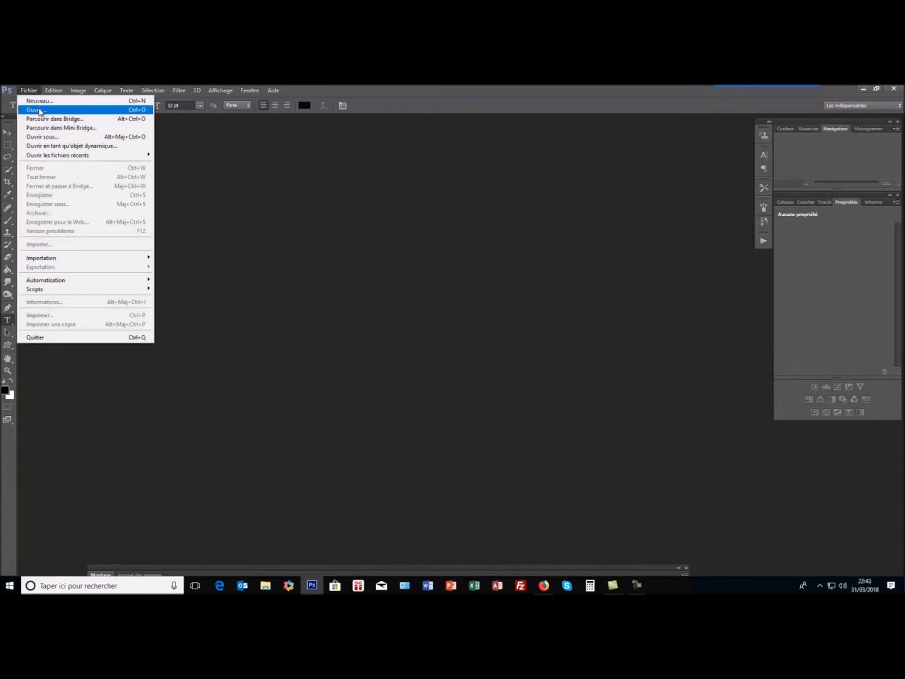
pyautogui.click(208, 197)
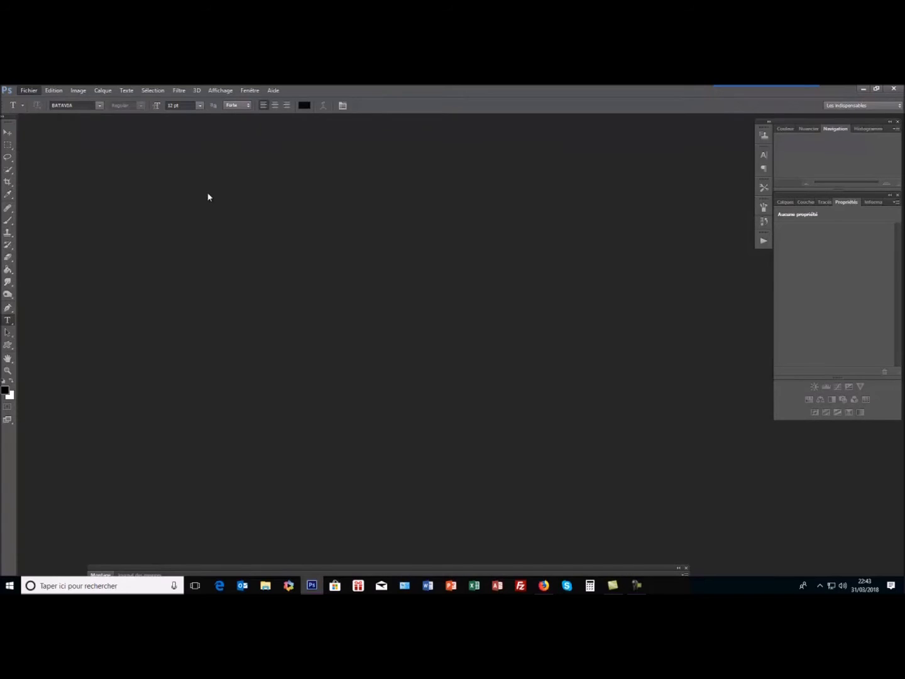
pyautogui.click(28, 90)
pyautogui.click(36, 113)
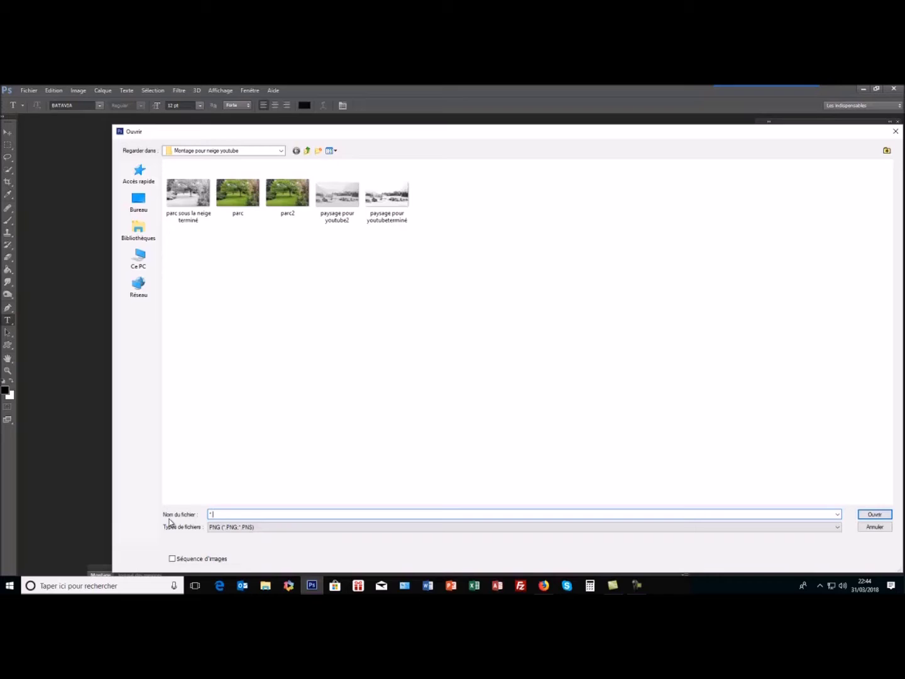
pyautogui.press('Return')
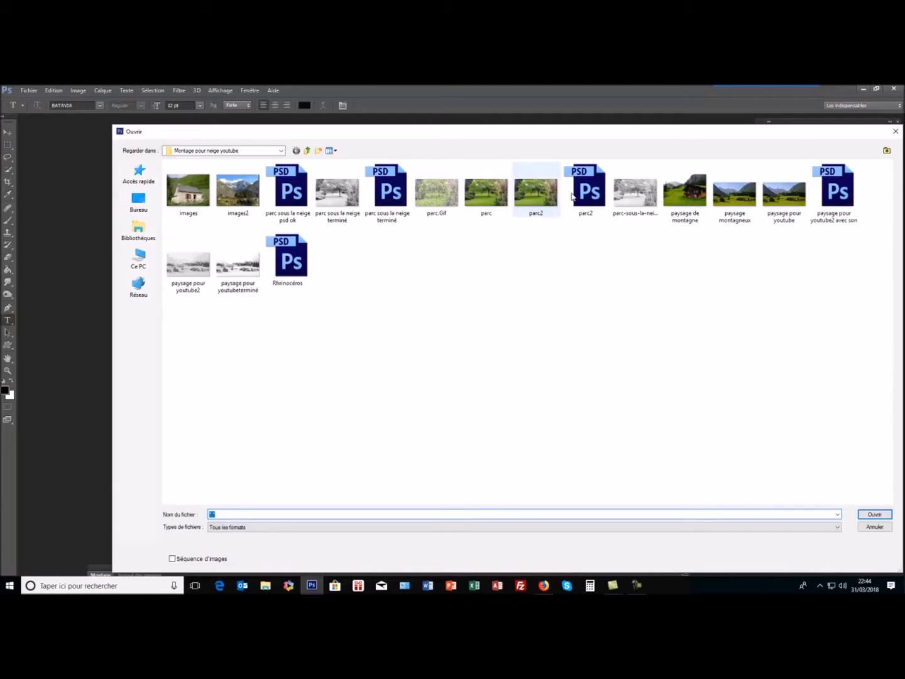
pyautogui.click(735, 194)
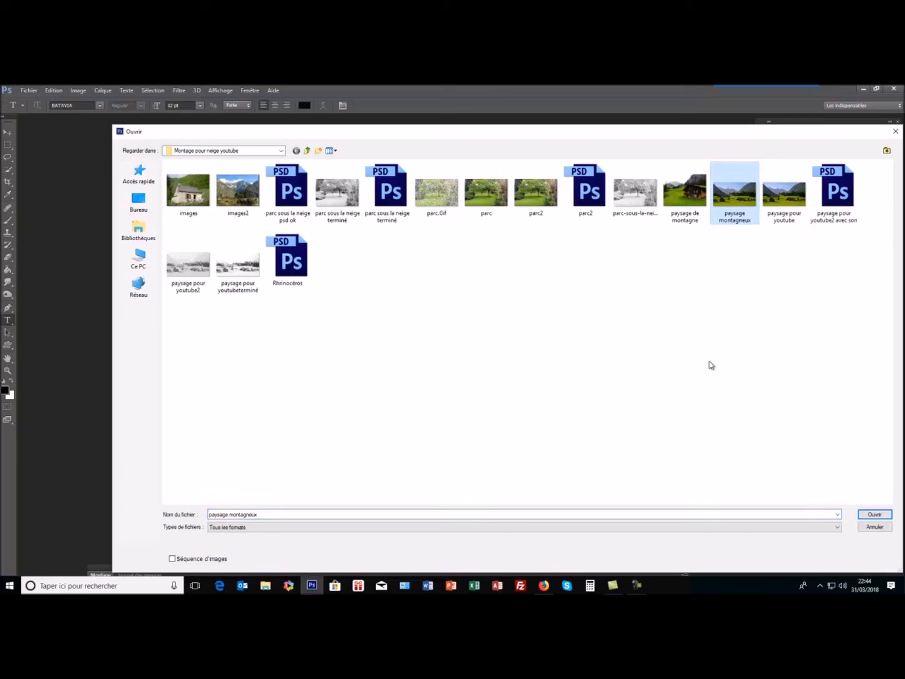
pyautogui.click(876, 513)
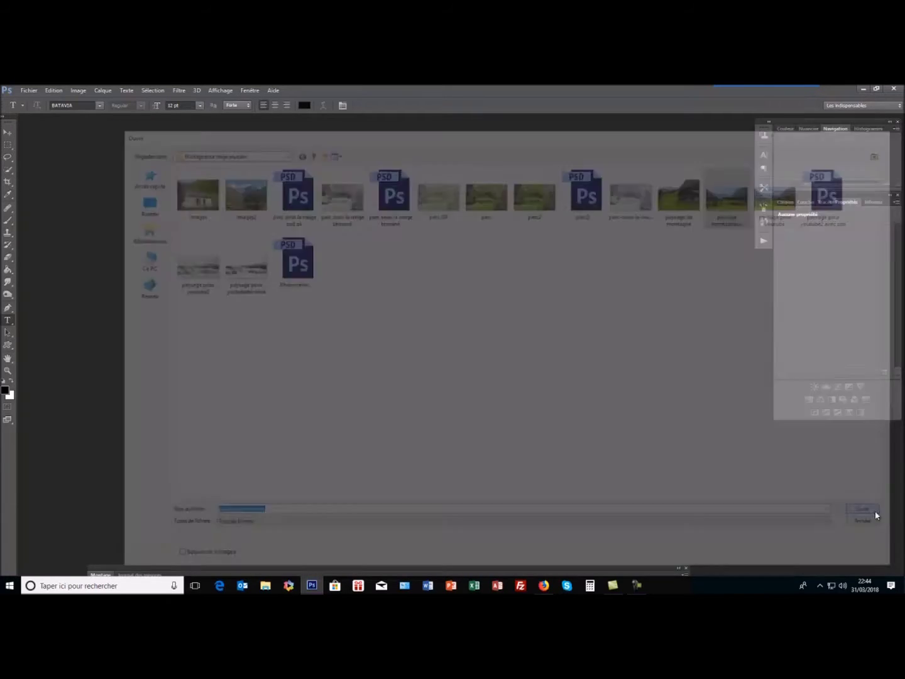
pyautogui.moveTo(49, 122); pyautogui.dragTo(119, 133)
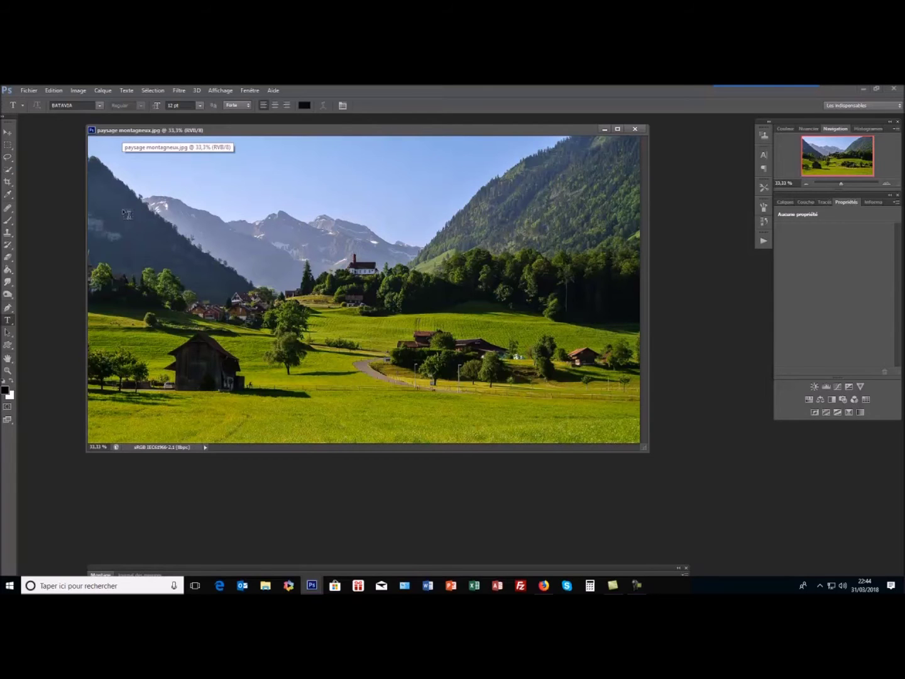
# Desaturate the mountain landscape photo.
pyautogui.click(28, 92)
pyautogui.moveTo(82, 91)
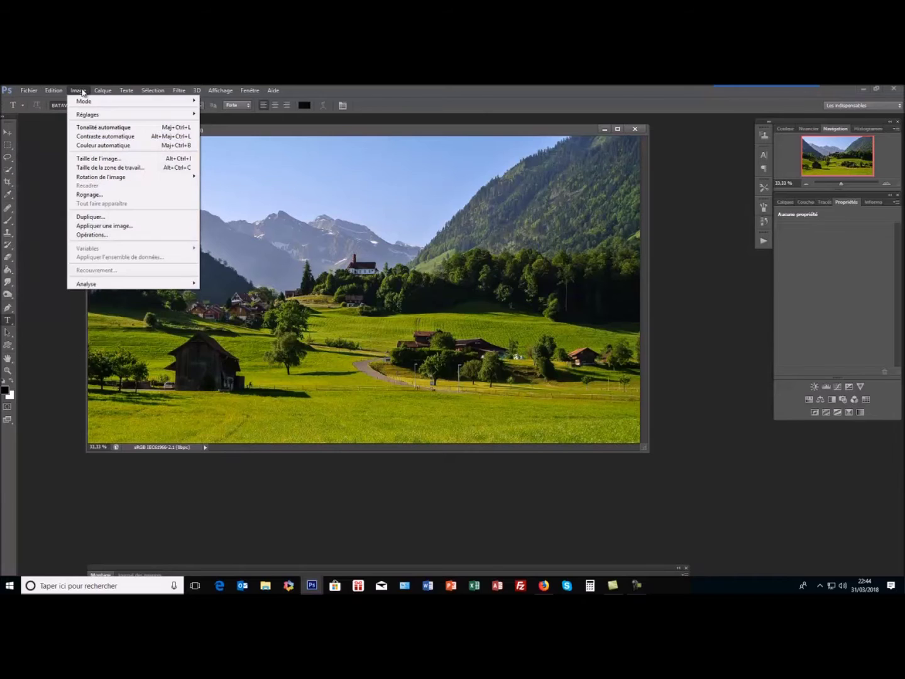
pyautogui.moveTo(87, 117)
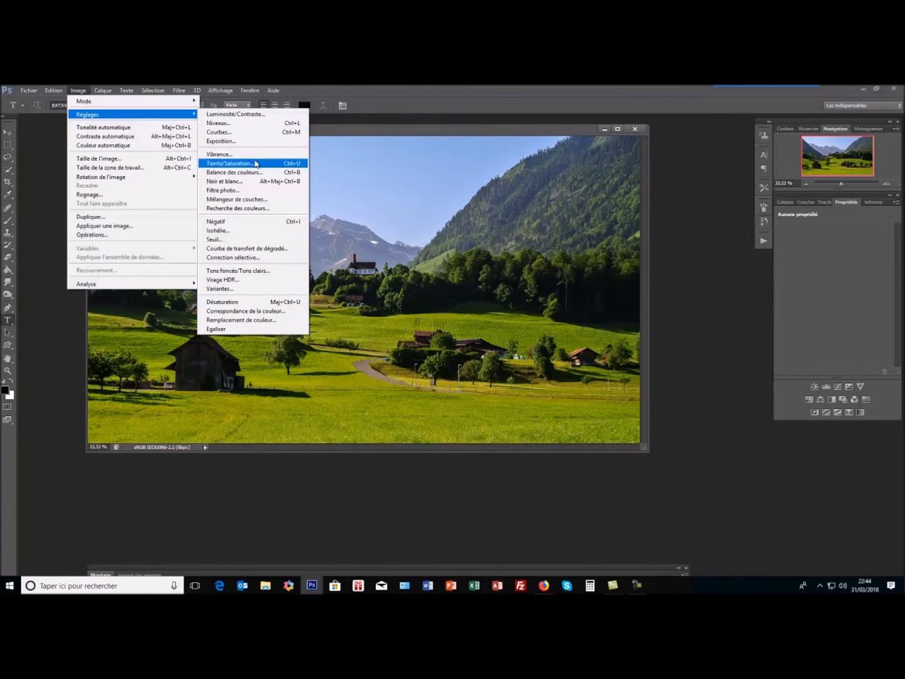
pyautogui.click(245, 302)
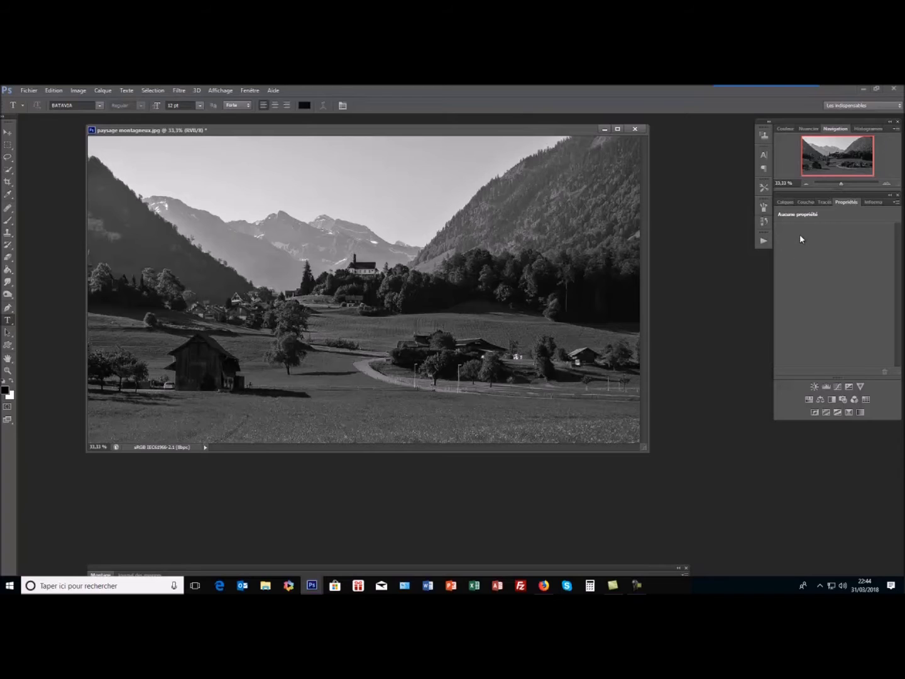
# Convert the locked background into a regular layer, keeping Normal mode and 100% opacity.
pyautogui.click(786, 201)
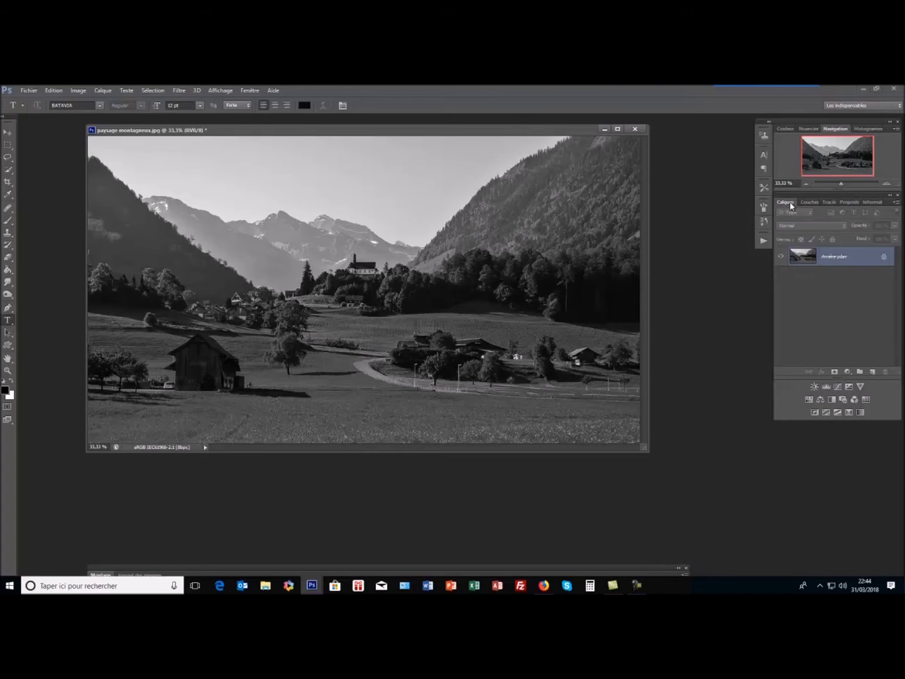
pyautogui.doubleClick(842, 257)
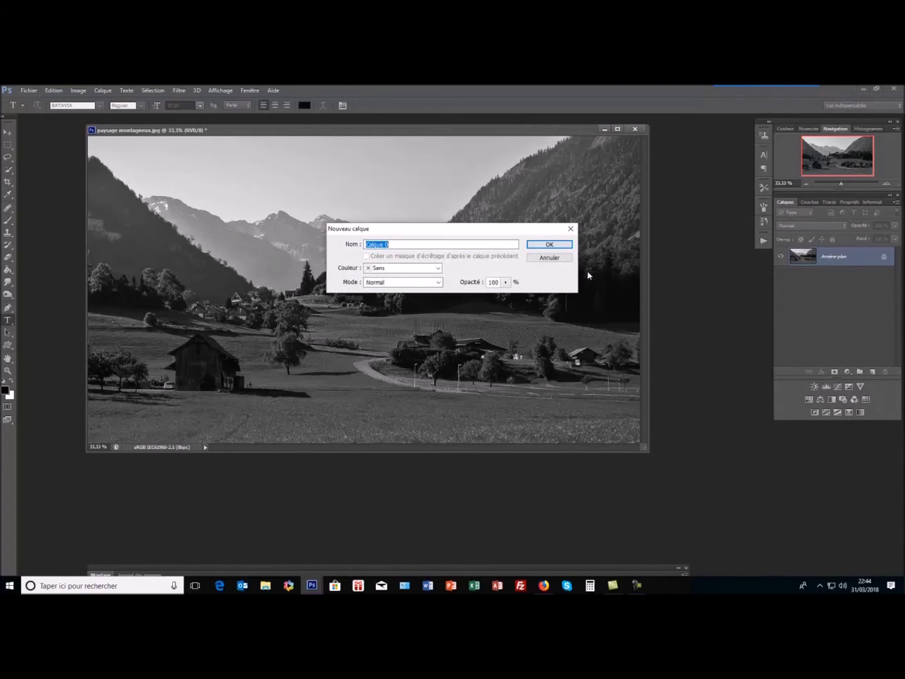
pyautogui.click(552, 245)
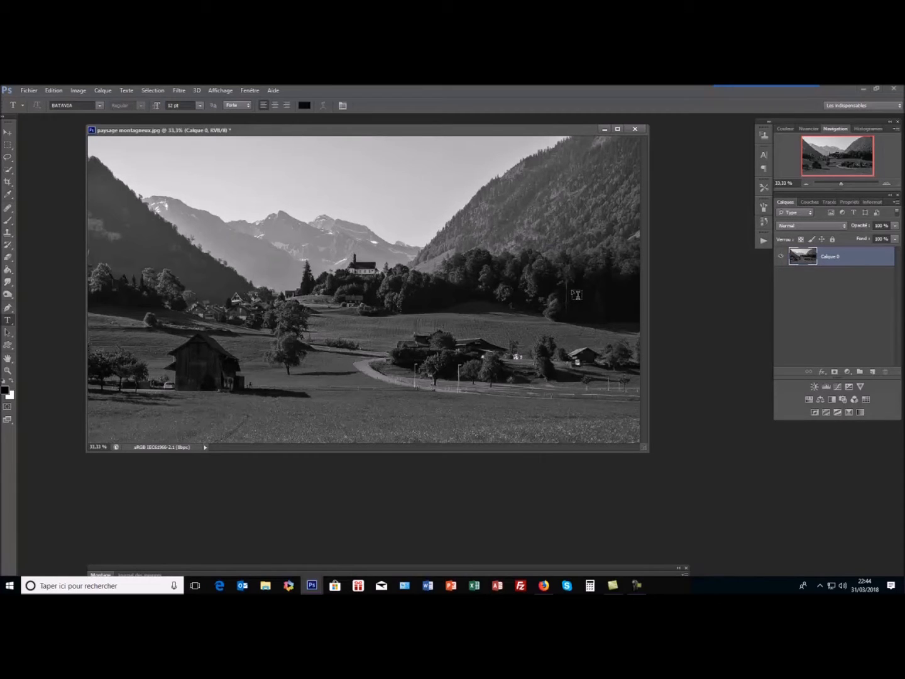
# Add a Curves adjustment layer and raise the shadows with a curve point at about input 9, output 45.
pyautogui.click(847, 373)
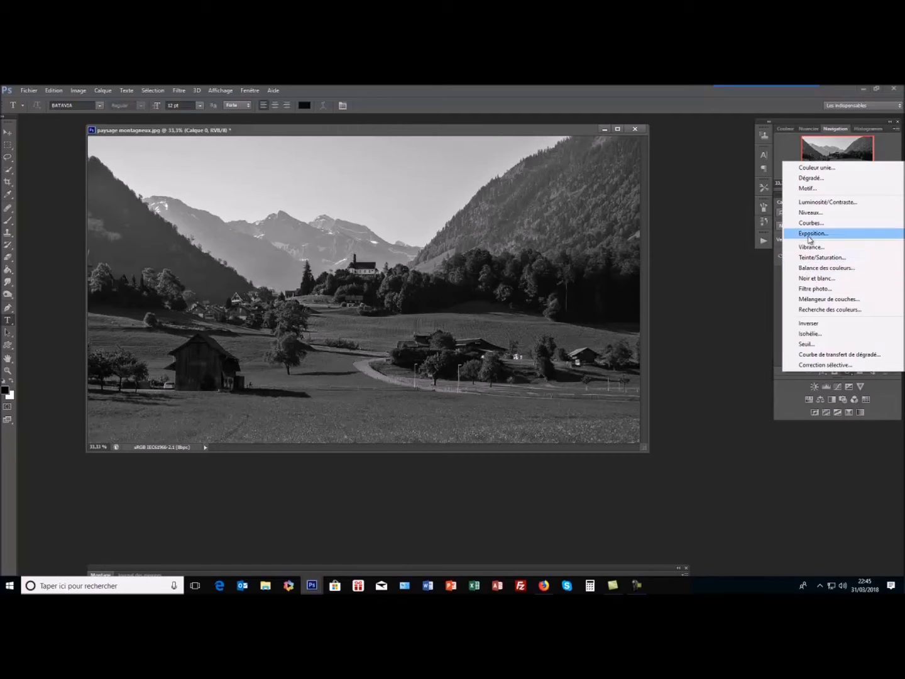
pyautogui.click(810, 224)
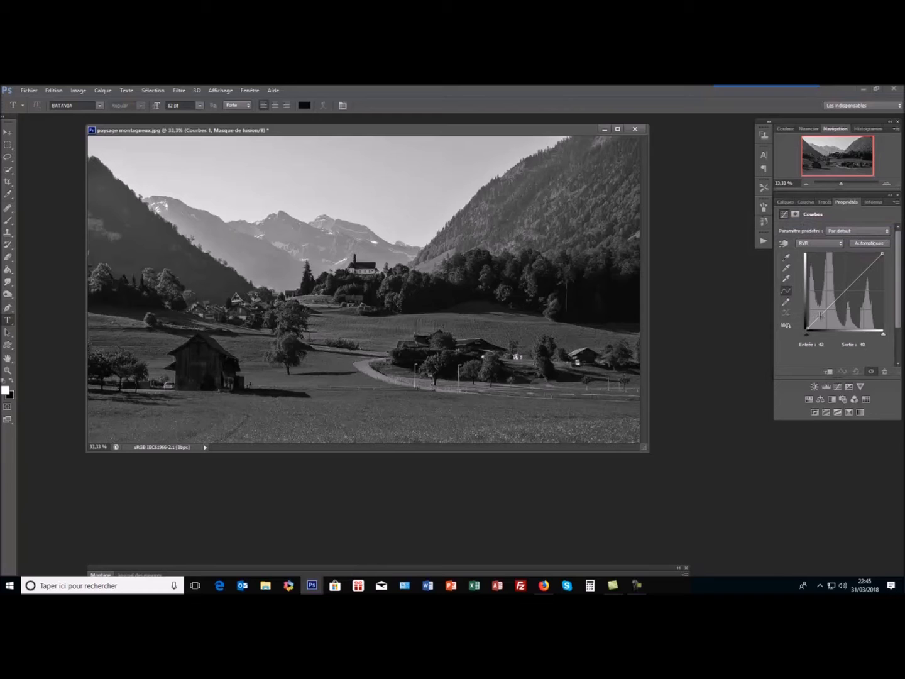
pyautogui.moveTo(820, 316); pyautogui.dragTo(807, 312)
pyautogui.hotkey('ctrl', 'z')
pyautogui.hotkey('ctrl', 'z')
pyautogui.moveTo(807, 312); pyautogui.dragTo(811, 314)
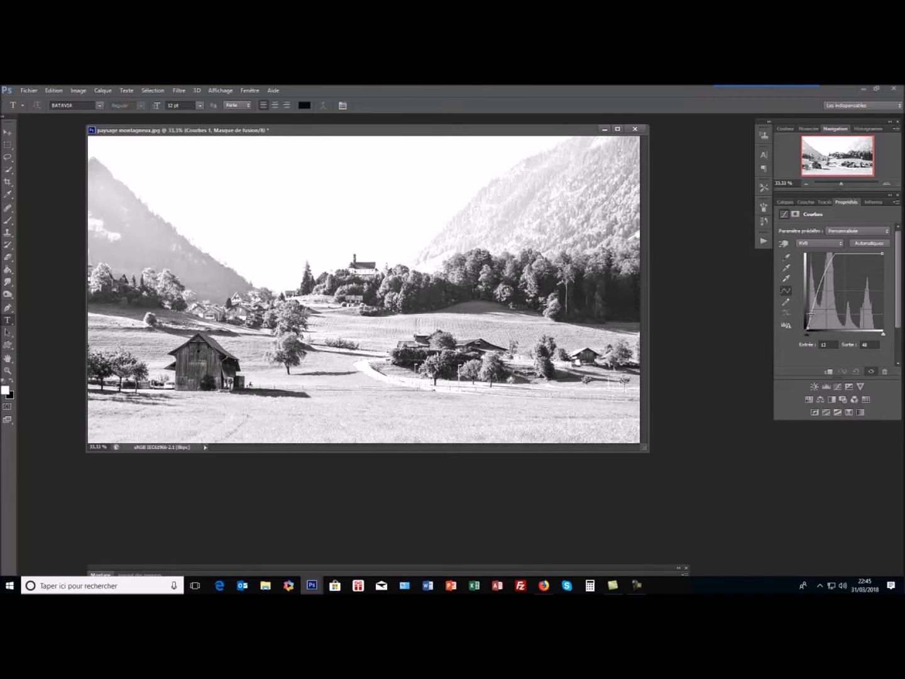
pyautogui.press('Delete')
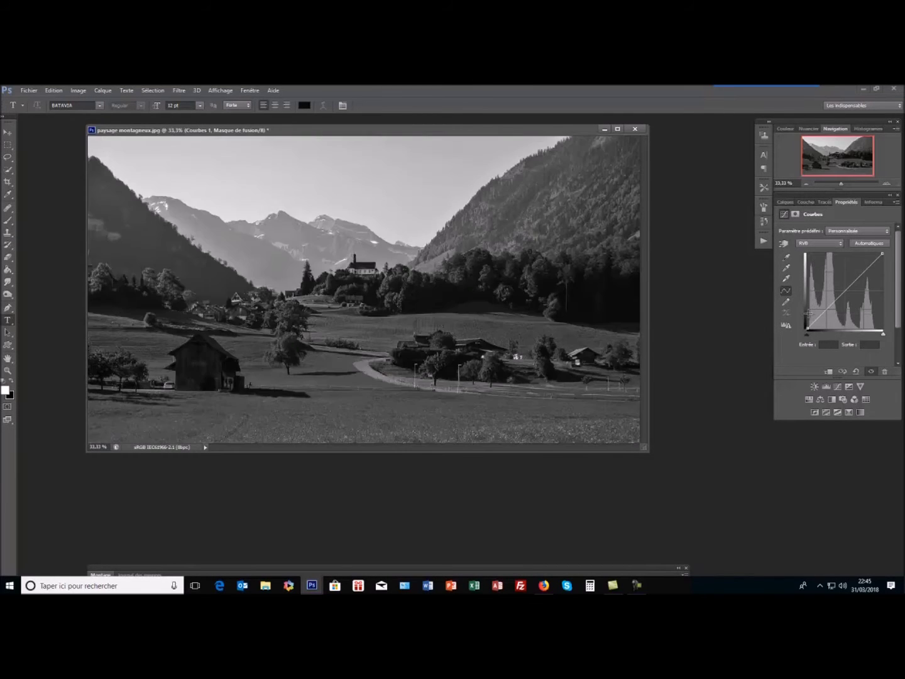
pyautogui.click(809, 313)
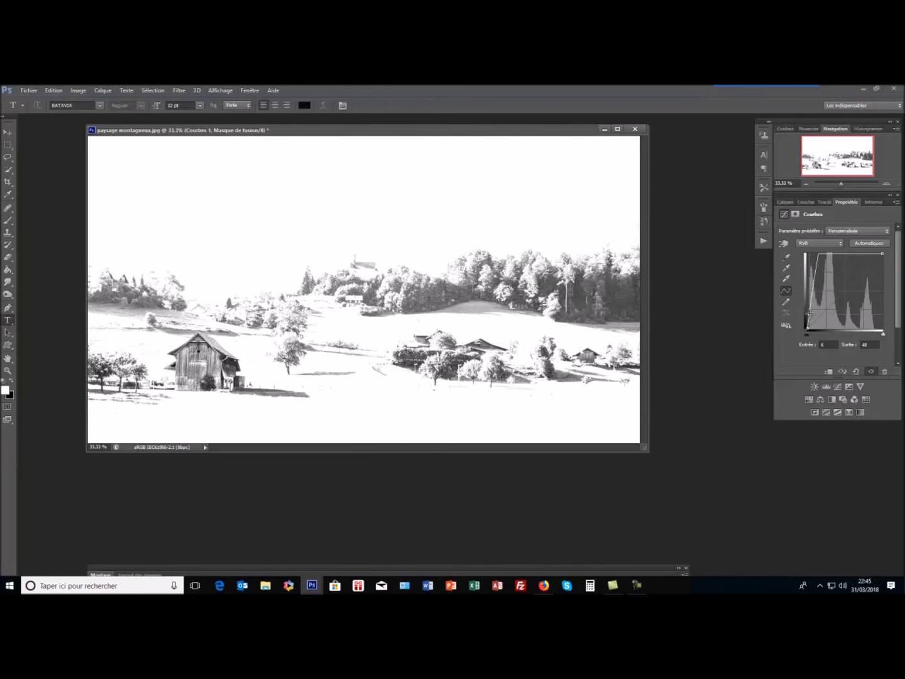
pyautogui.moveTo(809, 313); pyautogui.dragTo(810, 314)
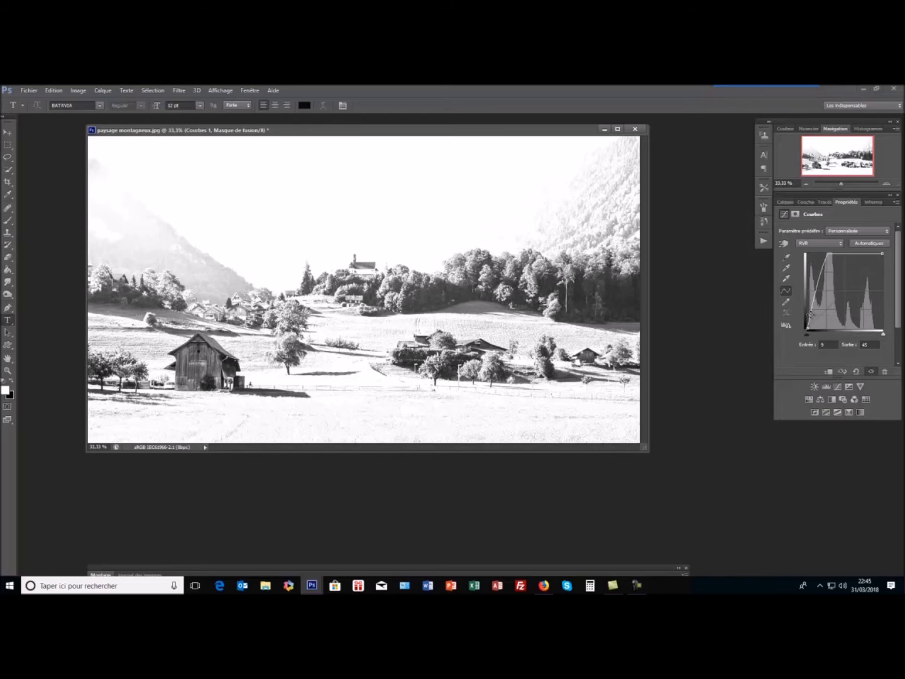
# Move the curve's highlight endpoint to about input 244, output 178, and its shadow point to about input 22, output 68.
pyautogui.moveTo(884, 254)
pyautogui.mouseDown()
pyautogui.moveTo(876, 275)
pyautogui.moveTo(866, 259)
pyautogui.moveTo(833, 254)
pyautogui.moveTo(869, 259)
pyautogui.moveTo(878, 275)
pyautogui.mouseUp()
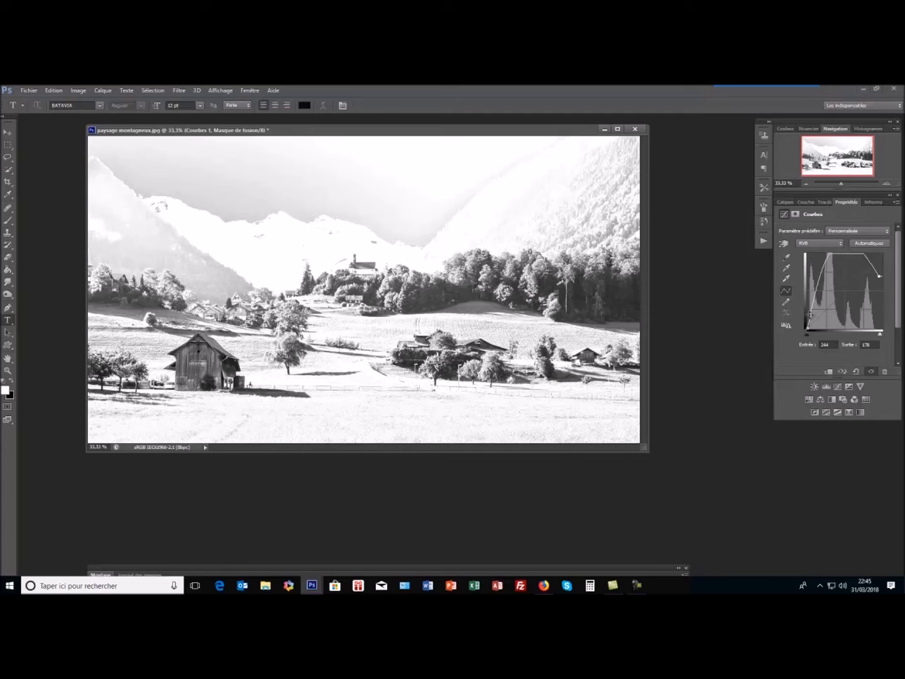
pyautogui.moveTo(810, 313); pyautogui.dragTo(812, 309)
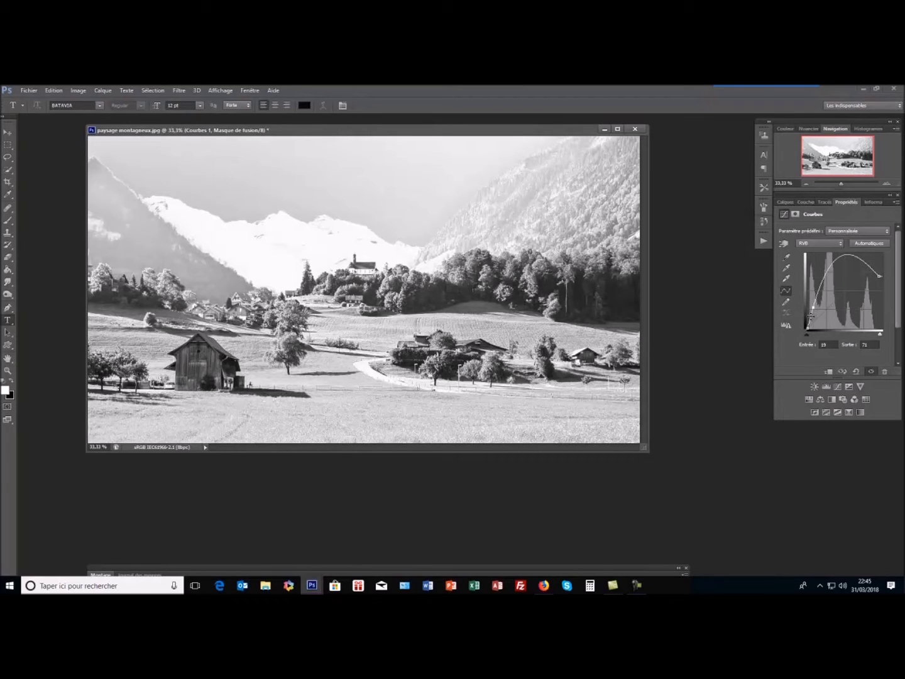
pyautogui.moveTo(812, 309); pyautogui.dragTo(815, 312)
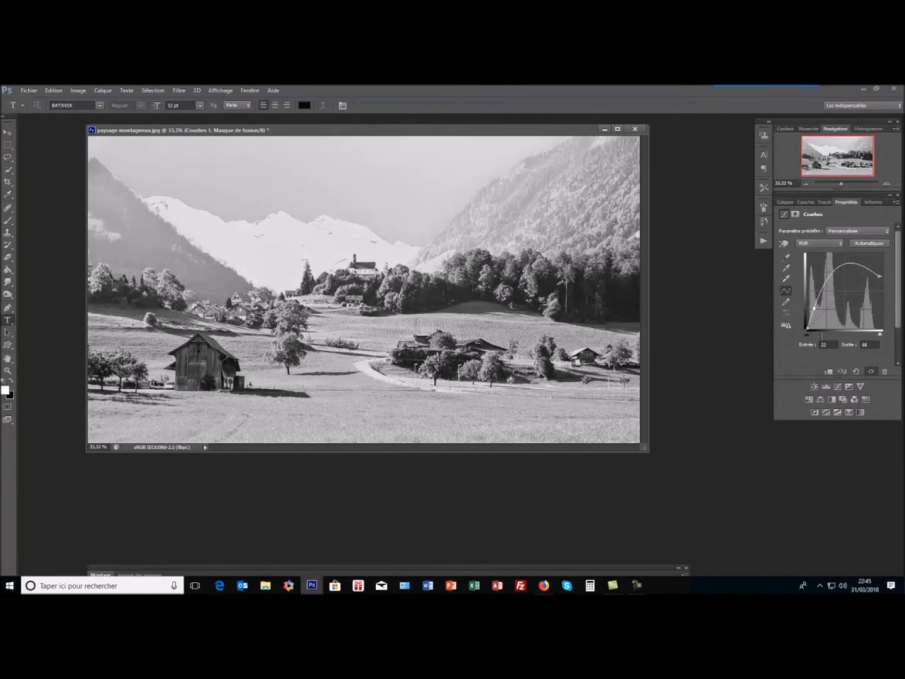
# Set the curve's shadow point to output 82, trying input 4 and settling on input 8.
pyautogui.click(828, 345)
pyautogui.write('4')
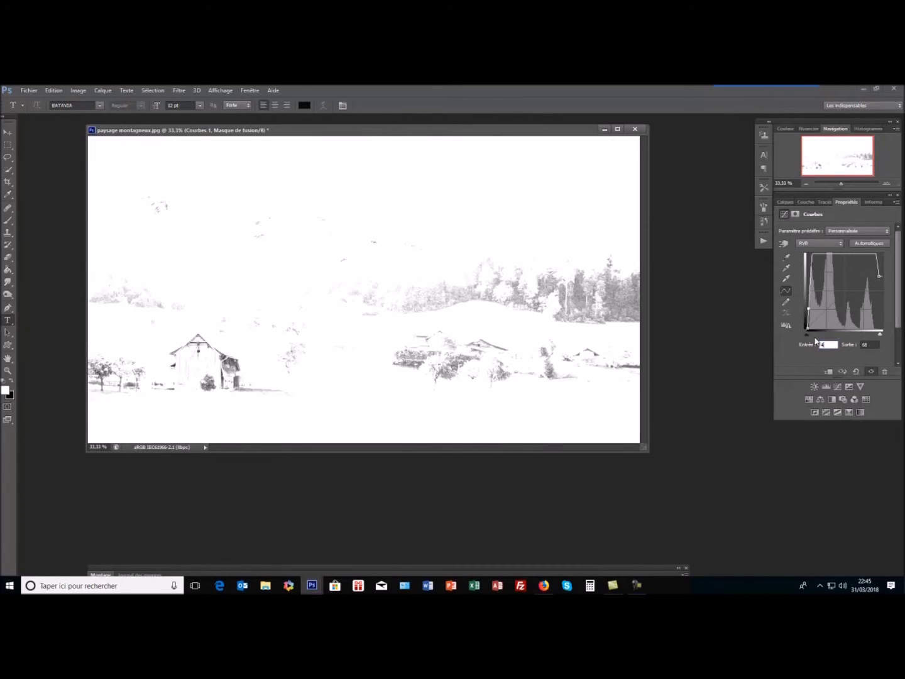
pyautogui.click(868, 344)
pyautogui.write('82')
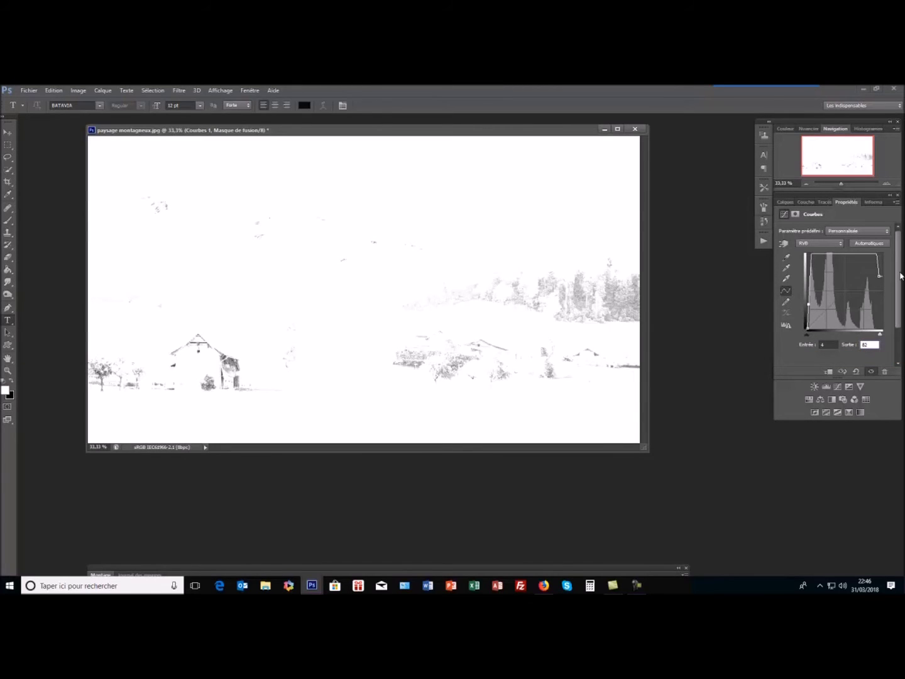
pyautogui.click(822, 344)
pyautogui.write('8')
pyautogui.press('Return')
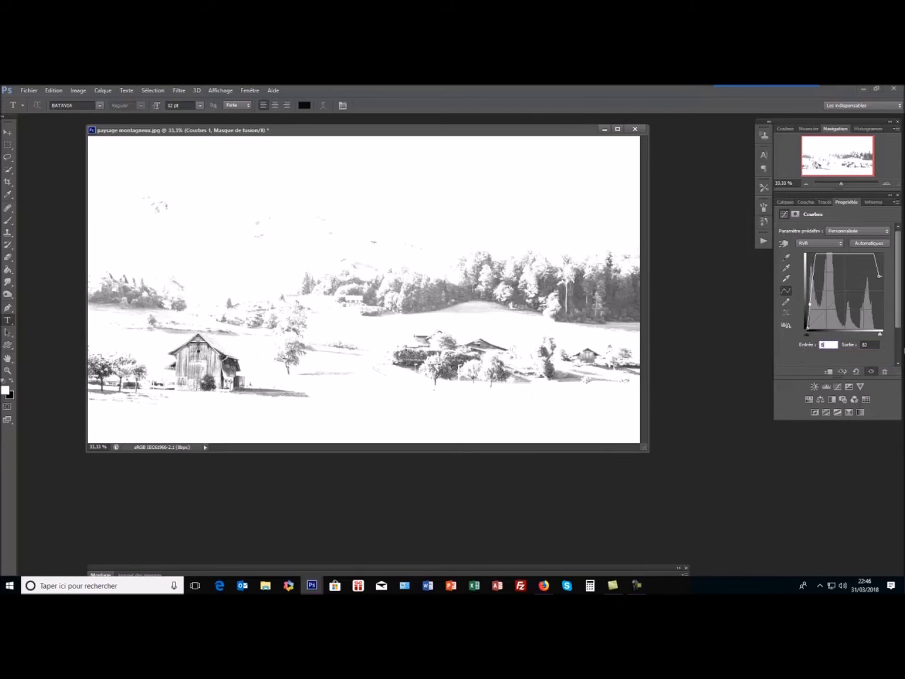
# Move the curve's shadow point to about input 13, output 121, and its highlight endpoint to about input 149, output 231.
pyautogui.moveTo(810, 305); pyautogui.dragTo(814, 291)
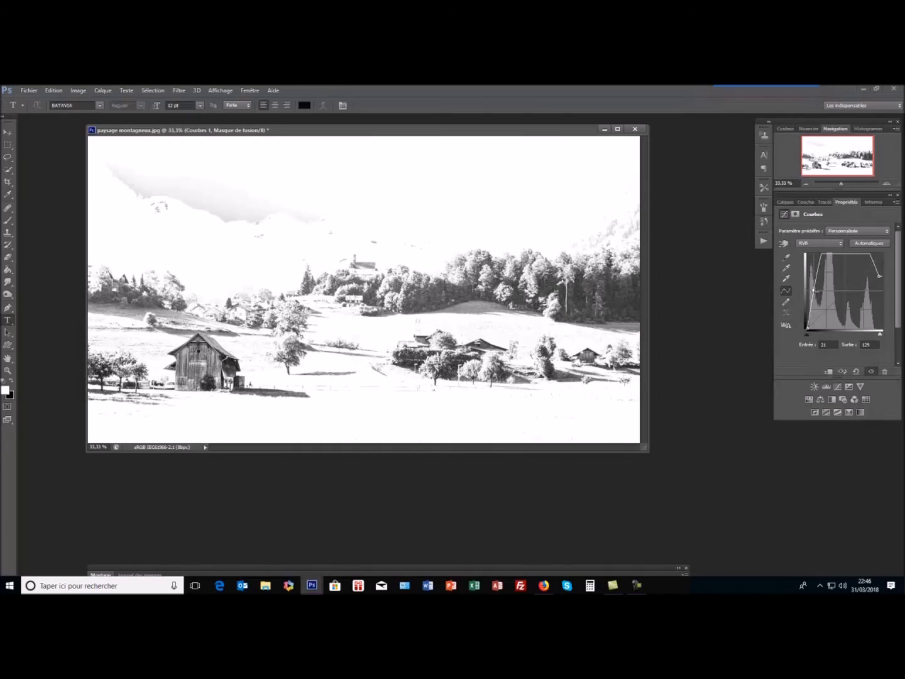
pyautogui.moveTo(813, 291); pyautogui.dragTo(811, 293)
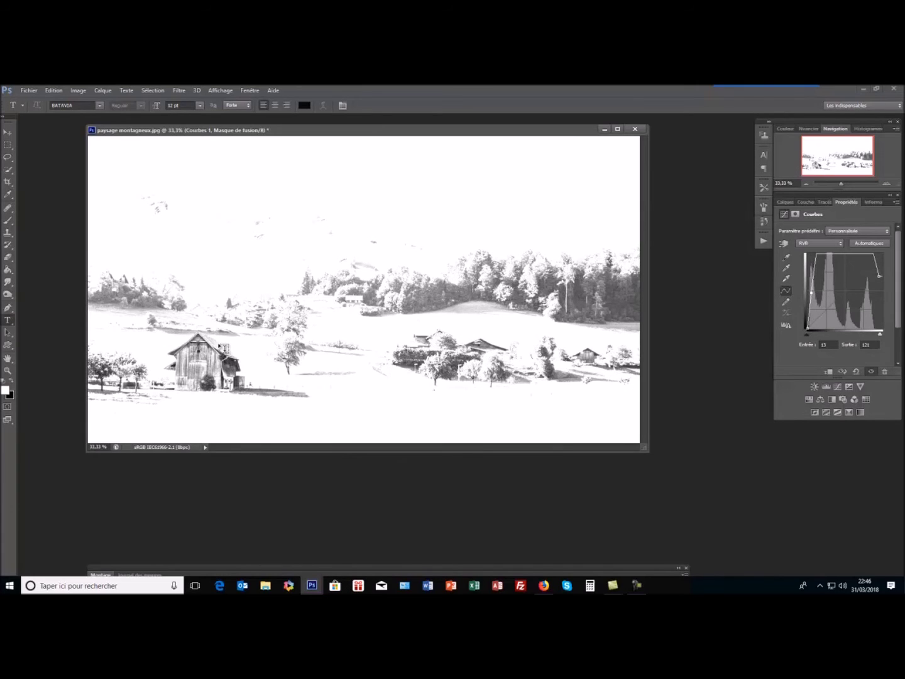
pyautogui.moveTo(878, 275); pyautogui.dragTo(851, 257)
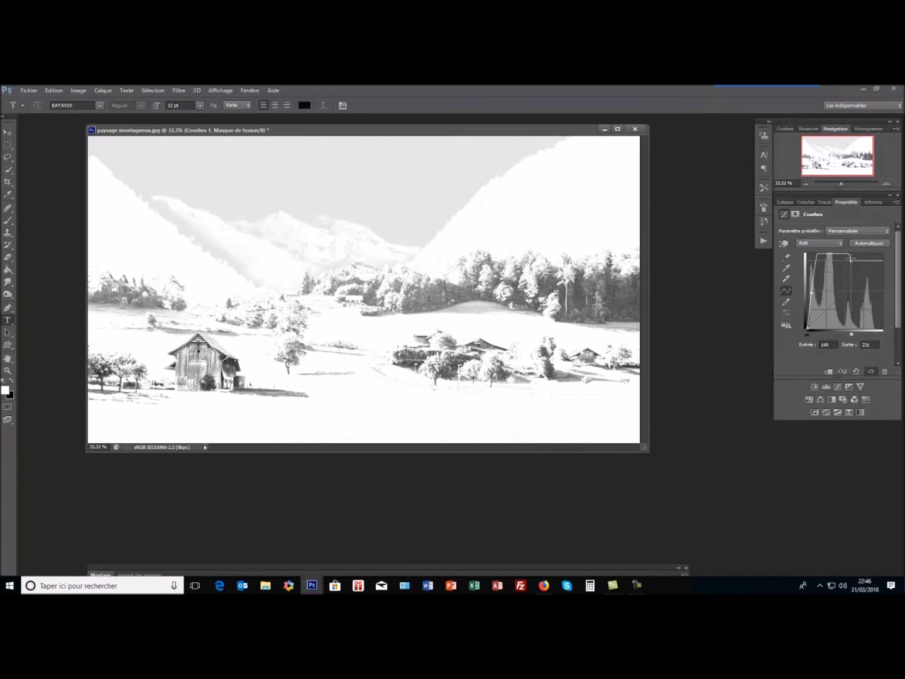
pyautogui.moveTo(850, 259); pyautogui.dragTo(851, 259)
# Add the web address imageriepaco.free.fr as black 12 pt BATAVIA text and place it in the image's lower-right corner.
pyautogui.click(412, 422)
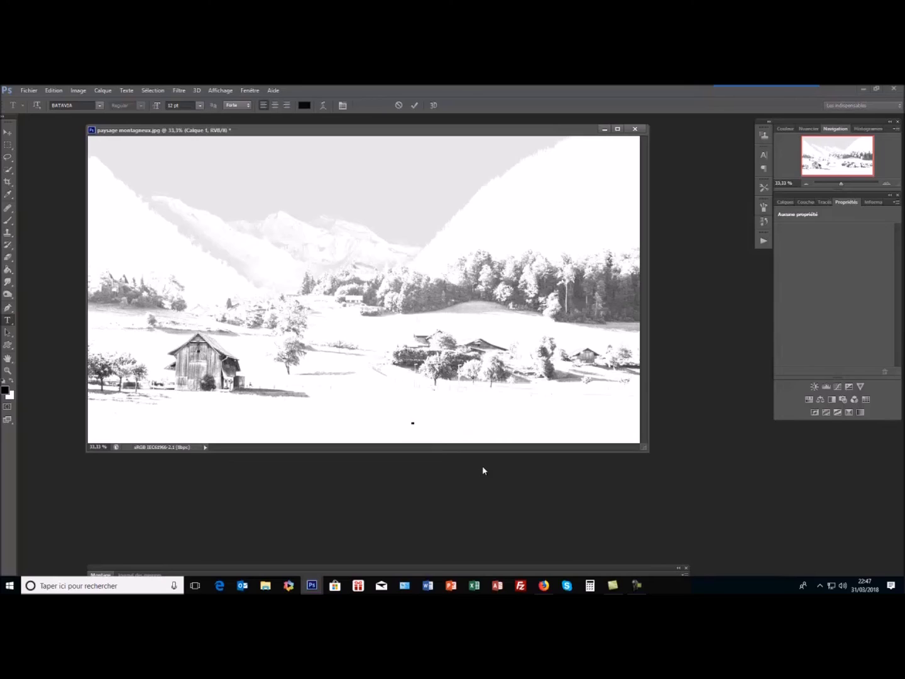
pyautogui.write('htt')
pyautogui.write('ee')
pyautogui.write('//')
pyautogui.write('imager')
pyautogui.write('iepa')
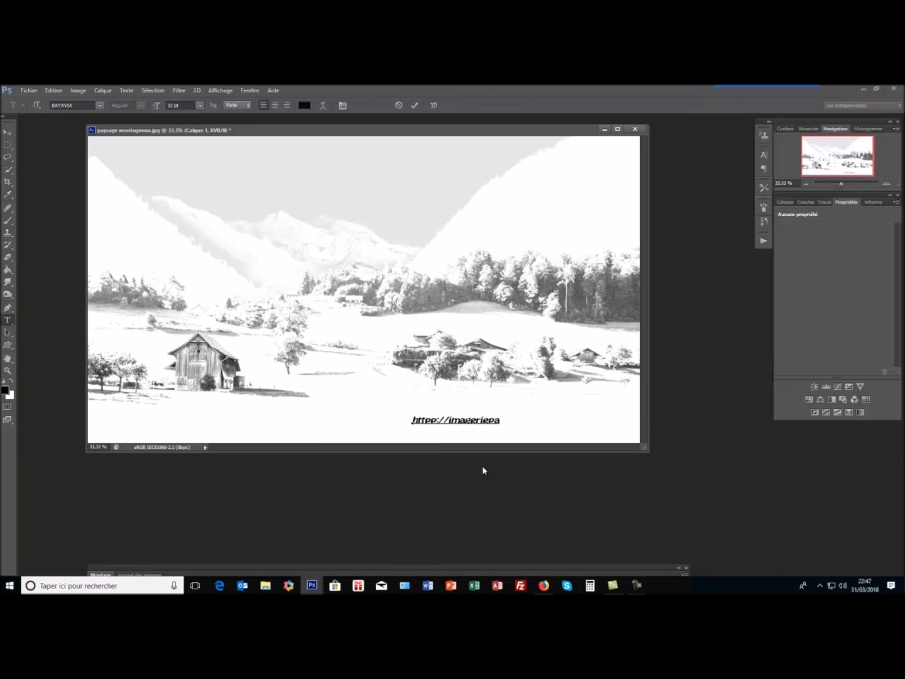
pyautogui.write('co.free.fr')
pyautogui.moveTo(511, 433); pyautogui.dragTo(540, 440)
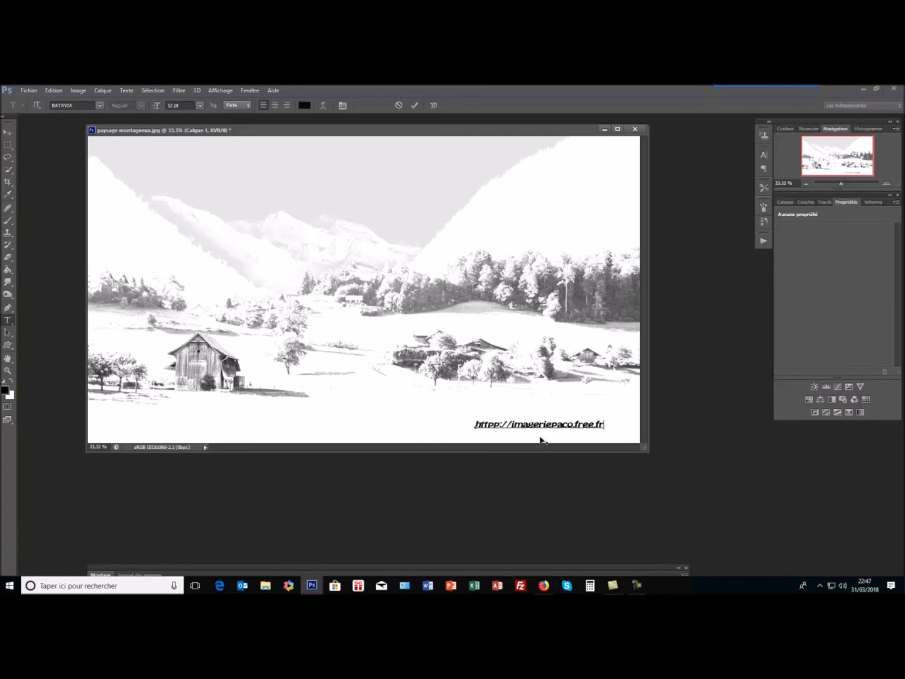